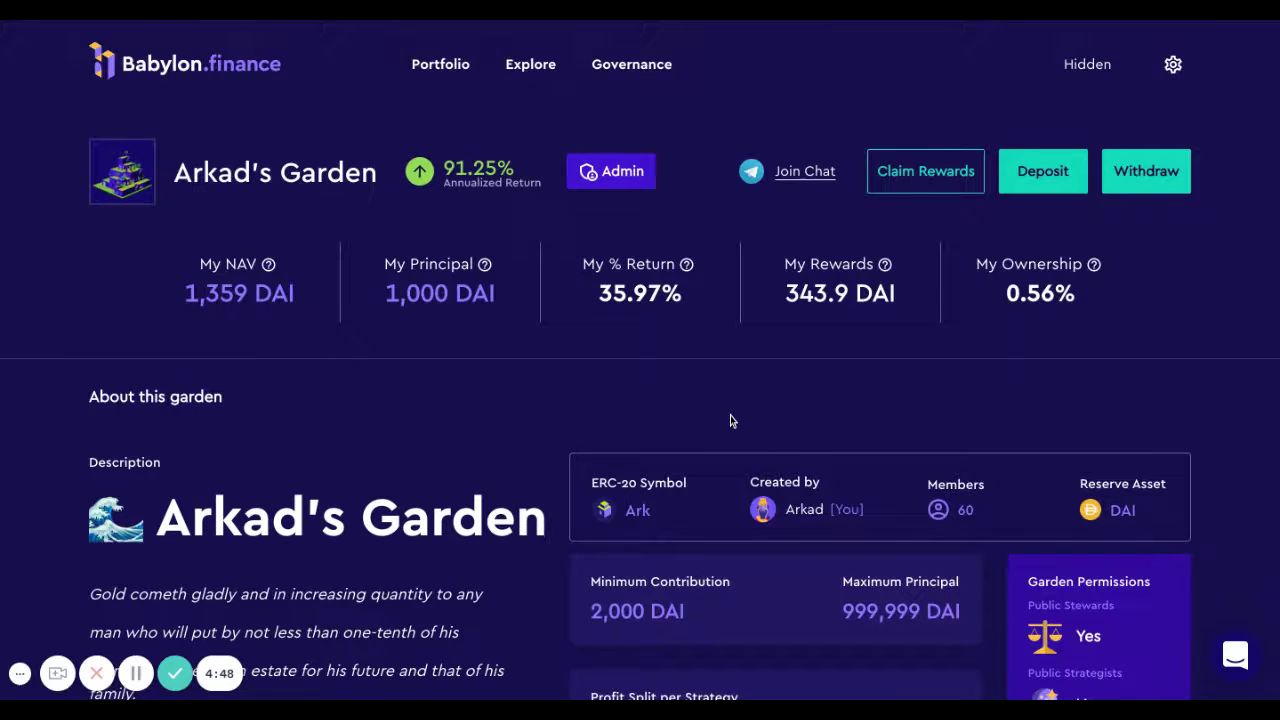
Step: Scroll down Arkad's Garden page toward its strategies section
scroll(730, 415, "down", 3)
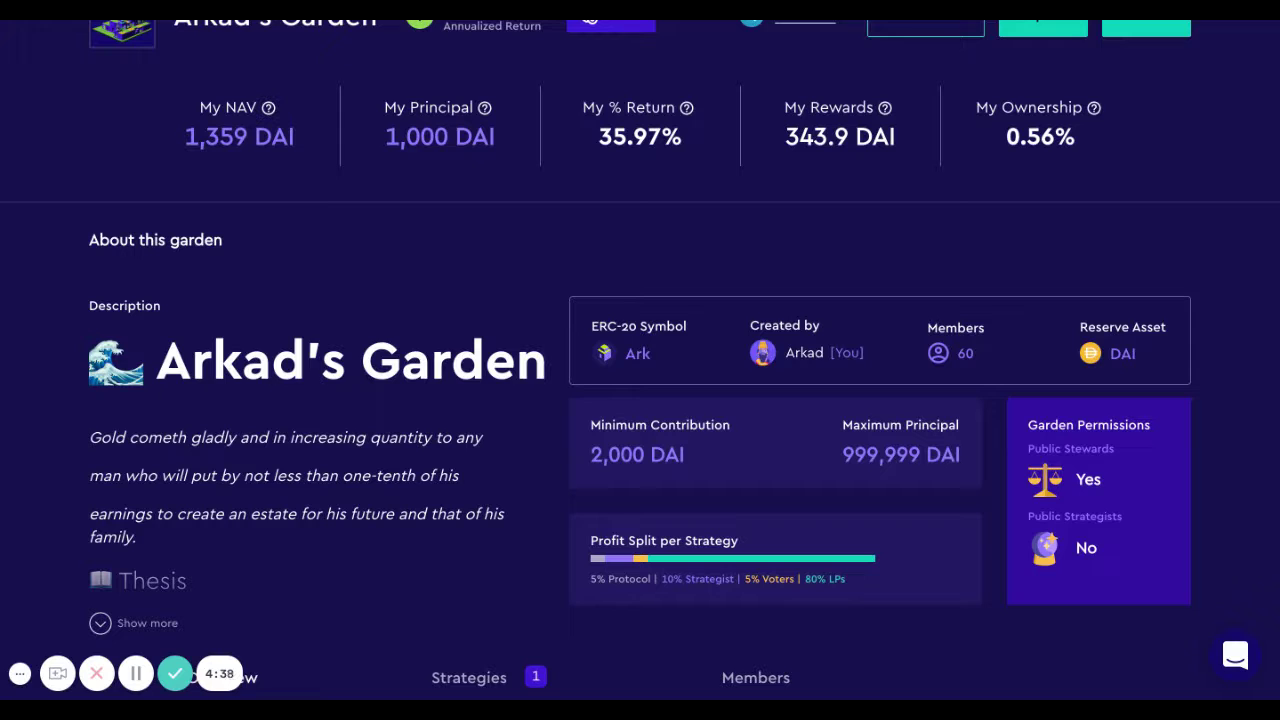
scroll(622, 436, "down", 3)
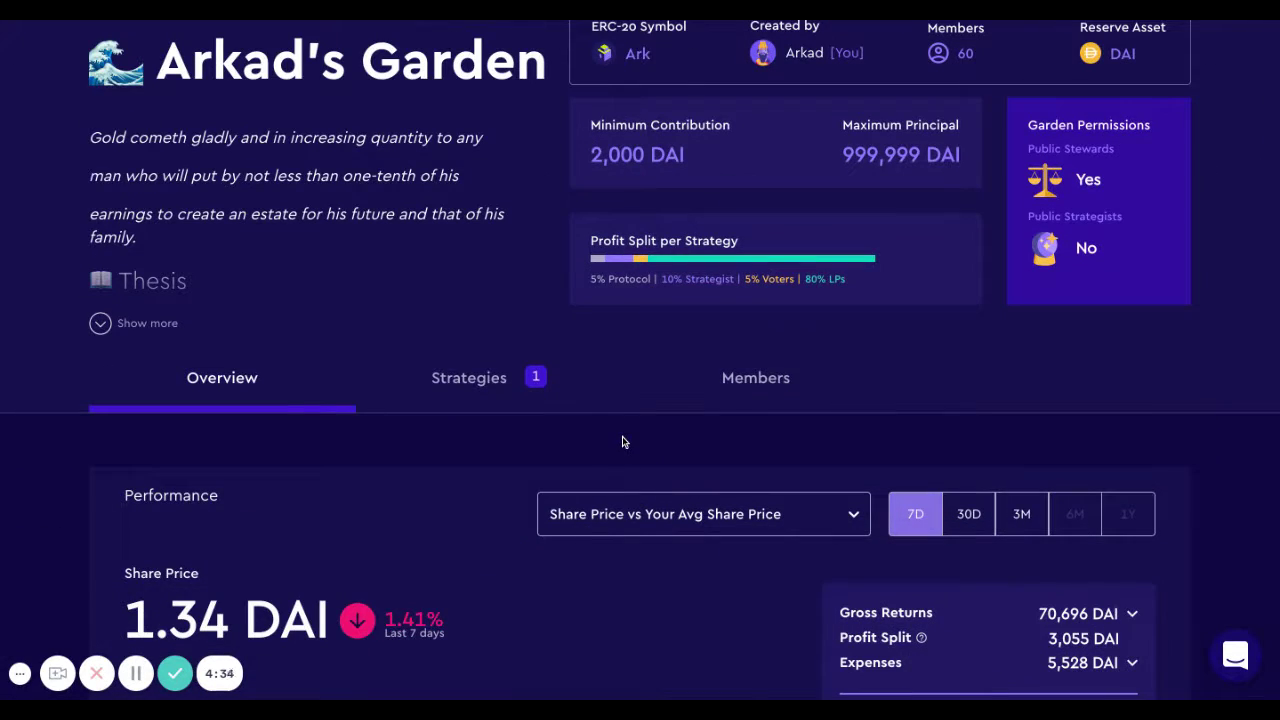
Step: Open the garden's Strategies list and view its Active, then Finalized strategies
left_click(480, 395)
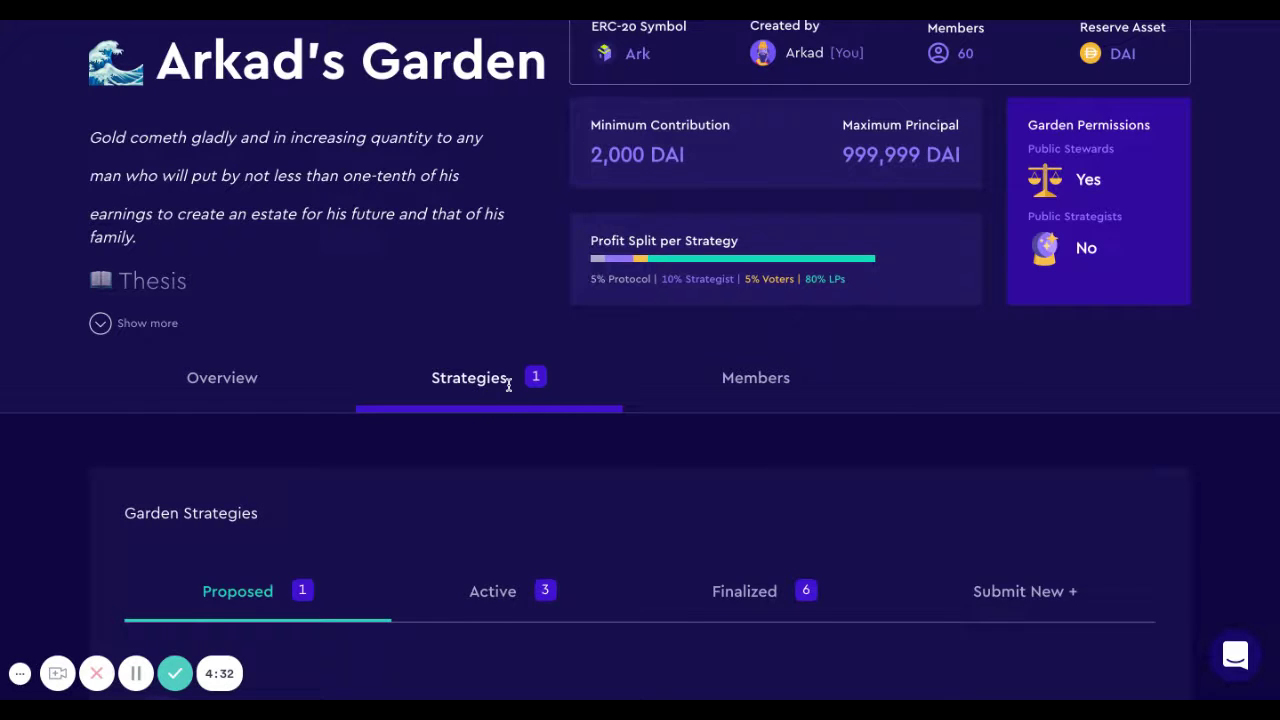
scroll(507, 382, "down", 1)
scroll(508, 384, "down", 1)
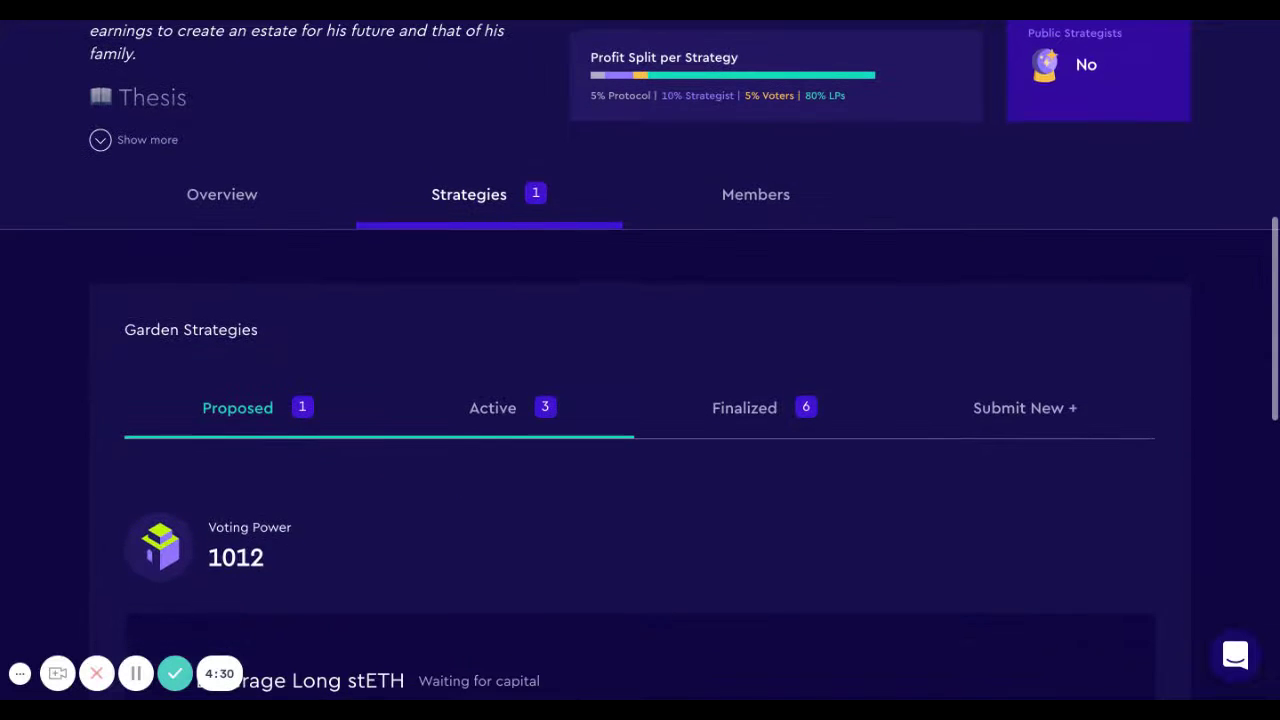
left_click(491, 409)
scroll(569, 369, "down", 1)
left_click(727, 369)
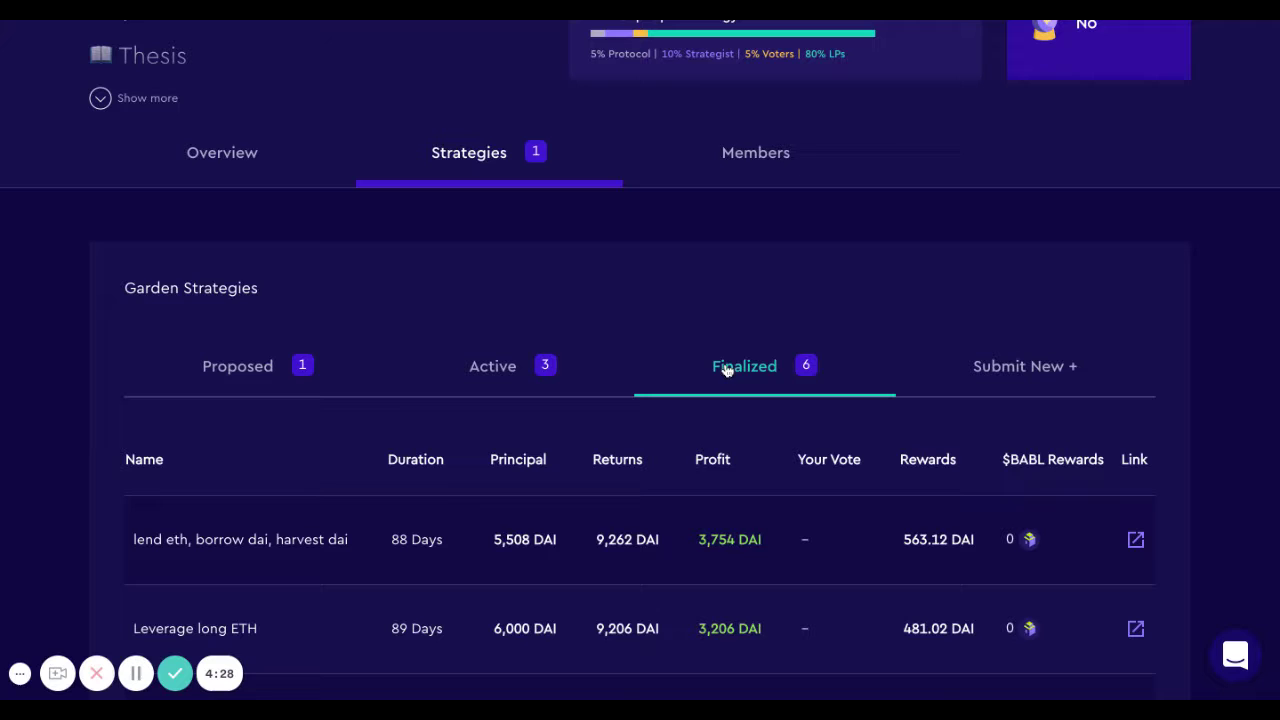
Step: Open Submit New and read through the Create a strategy section
left_click(1005, 372)
scroll(828, 369, "down", 2)
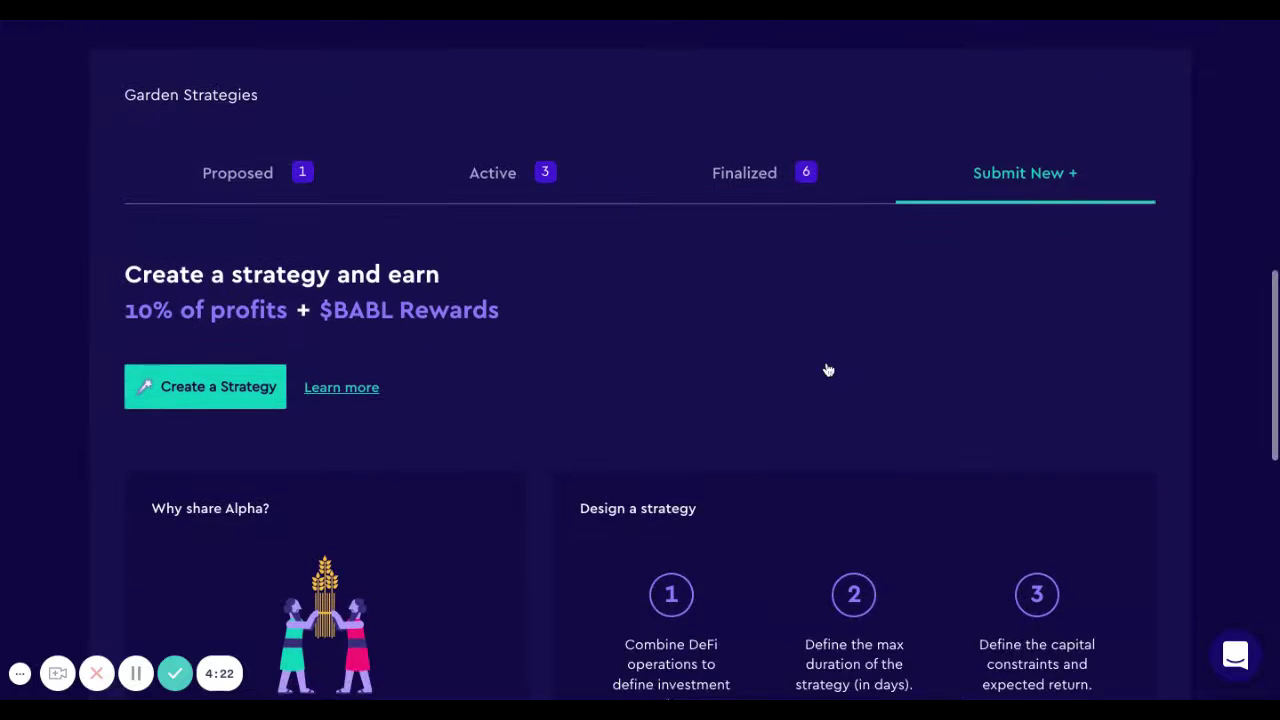
scroll(826, 369, "down", 1)
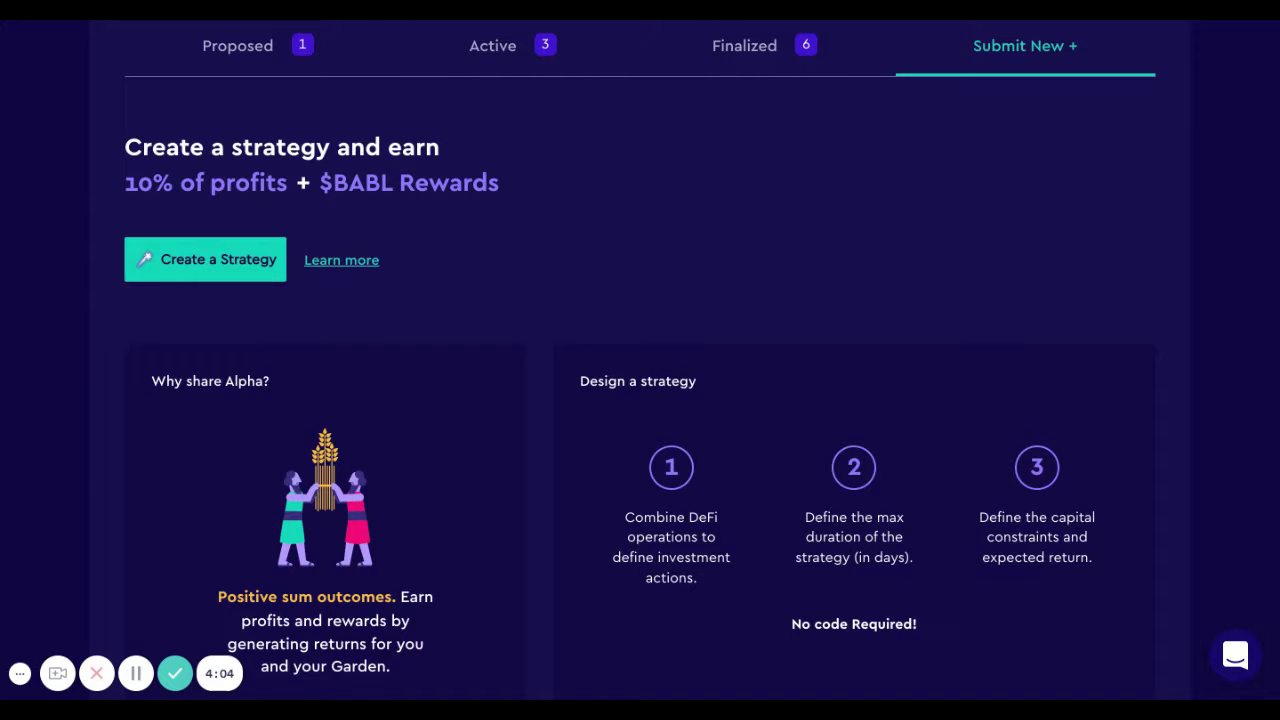
scroll(640, 360, "down", 1)
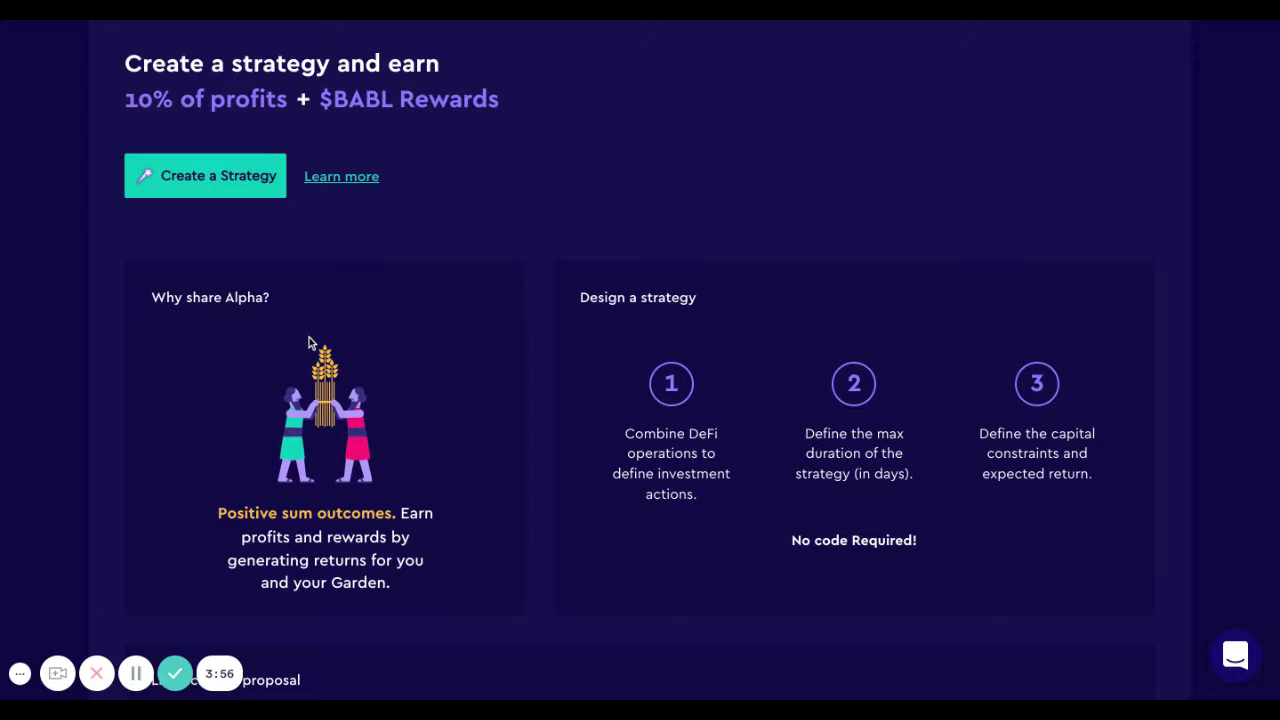
scroll(230, 266, "up", 1)
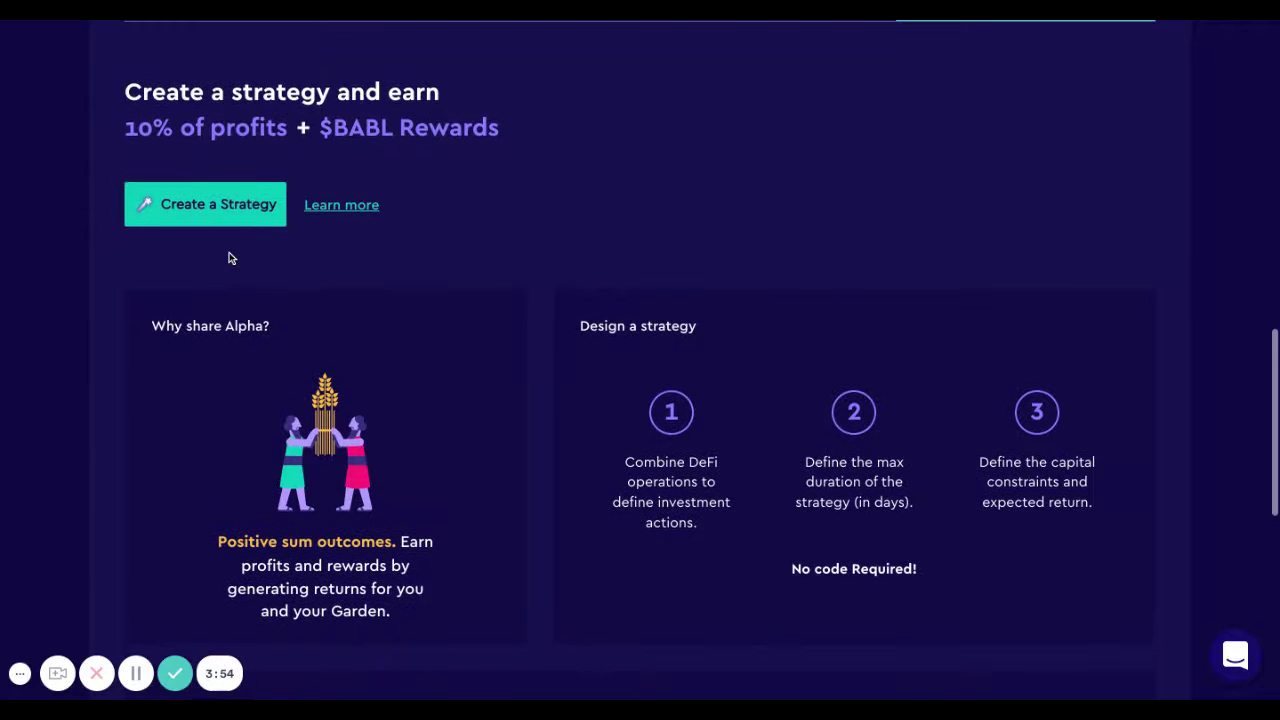
Step: Start a new strategy named 'tricrypto pool curve'
left_click(229, 212)
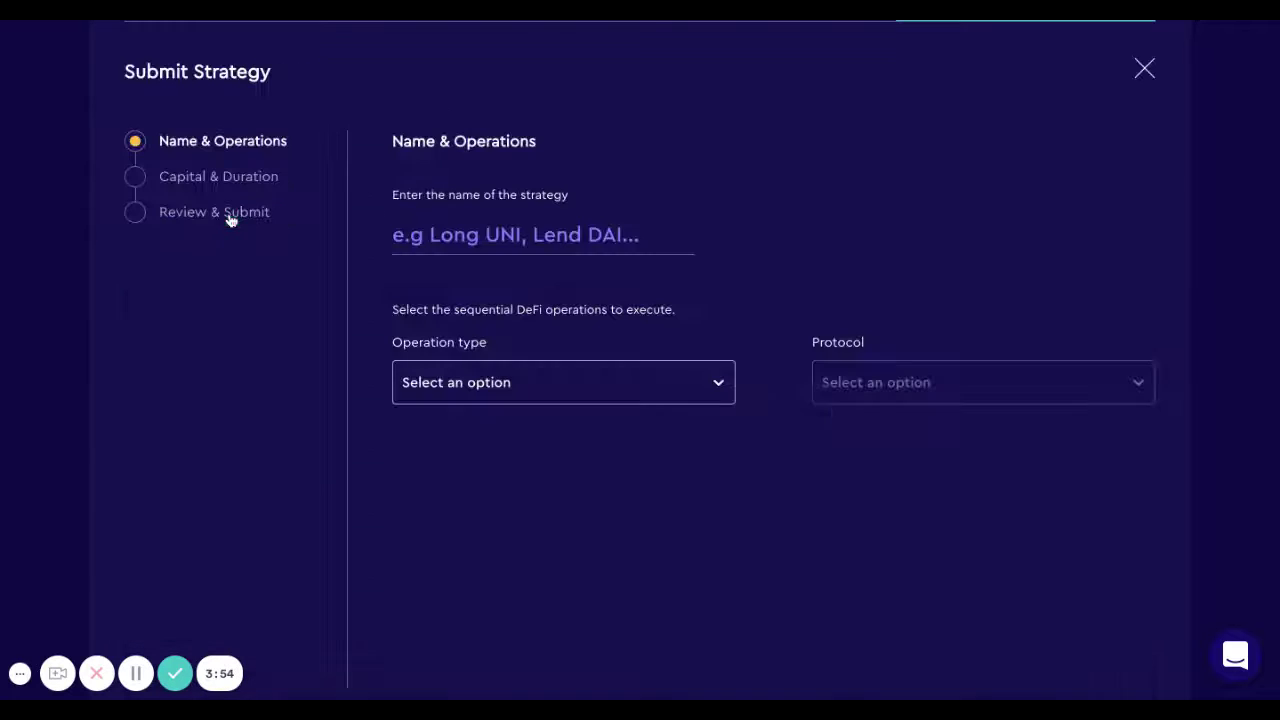
left_click(458, 233)
type("tri")
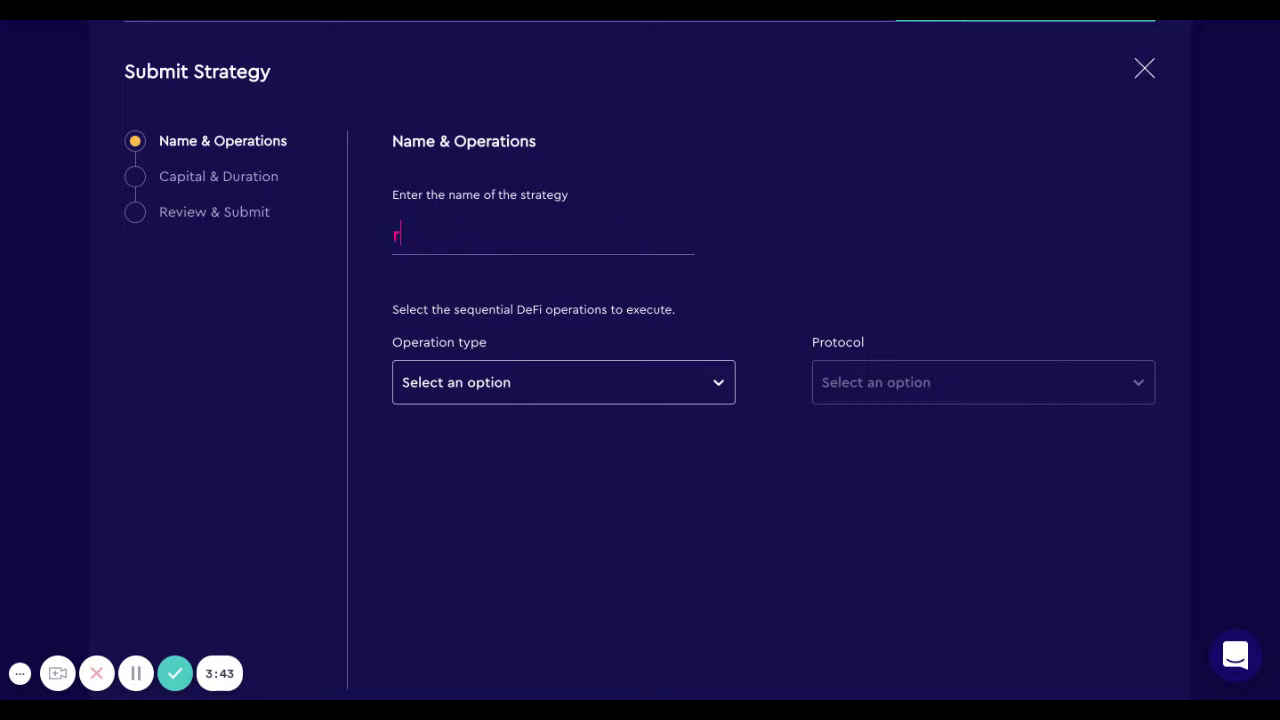
type("crypto pool curve")
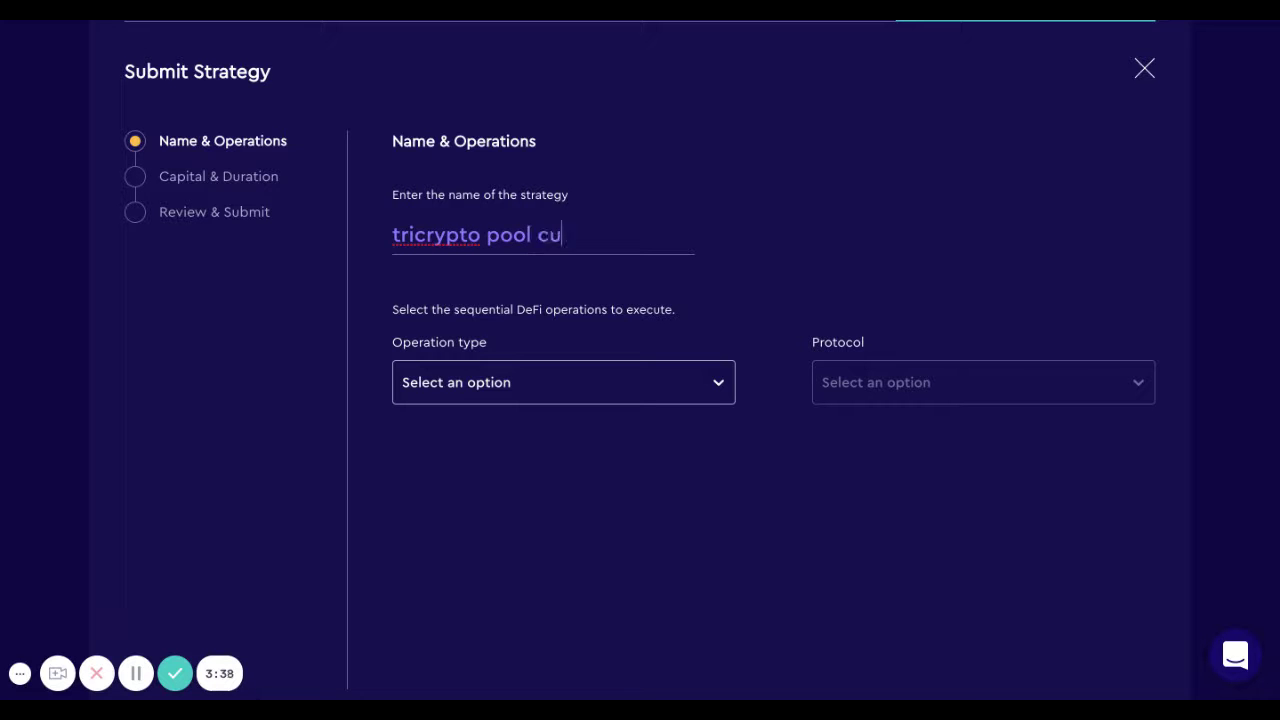
Step: Add an Add Liquidity operation on Curve Pool using the tricrypto crv pool
left_click(530, 375)
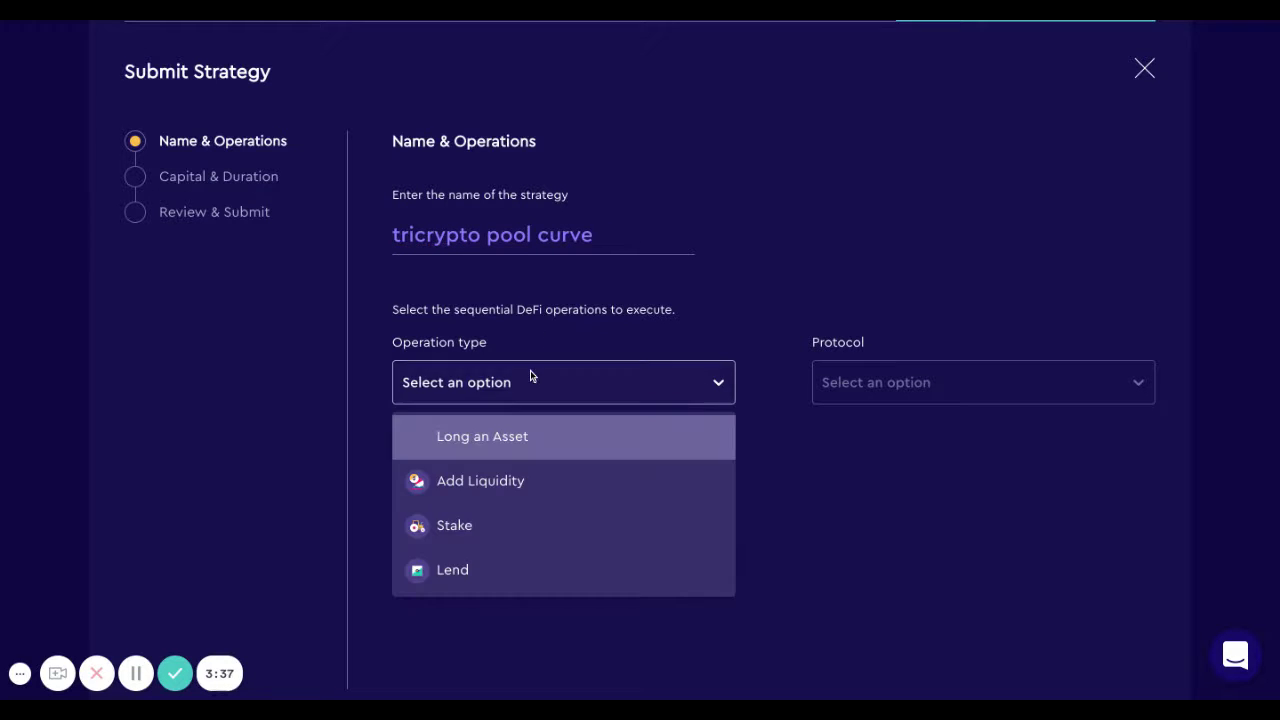
left_click(527, 489)
left_click(886, 381)
left_click(877, 566)
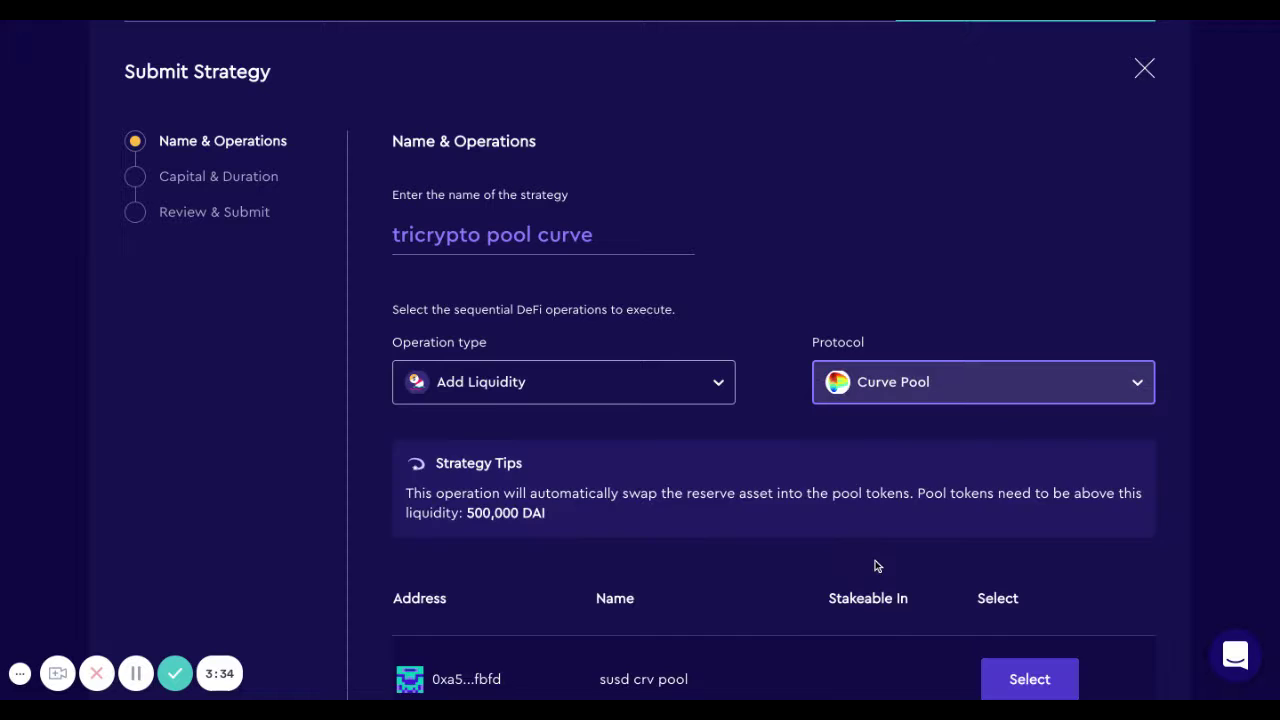
scroll(670, 450, "down", 7)
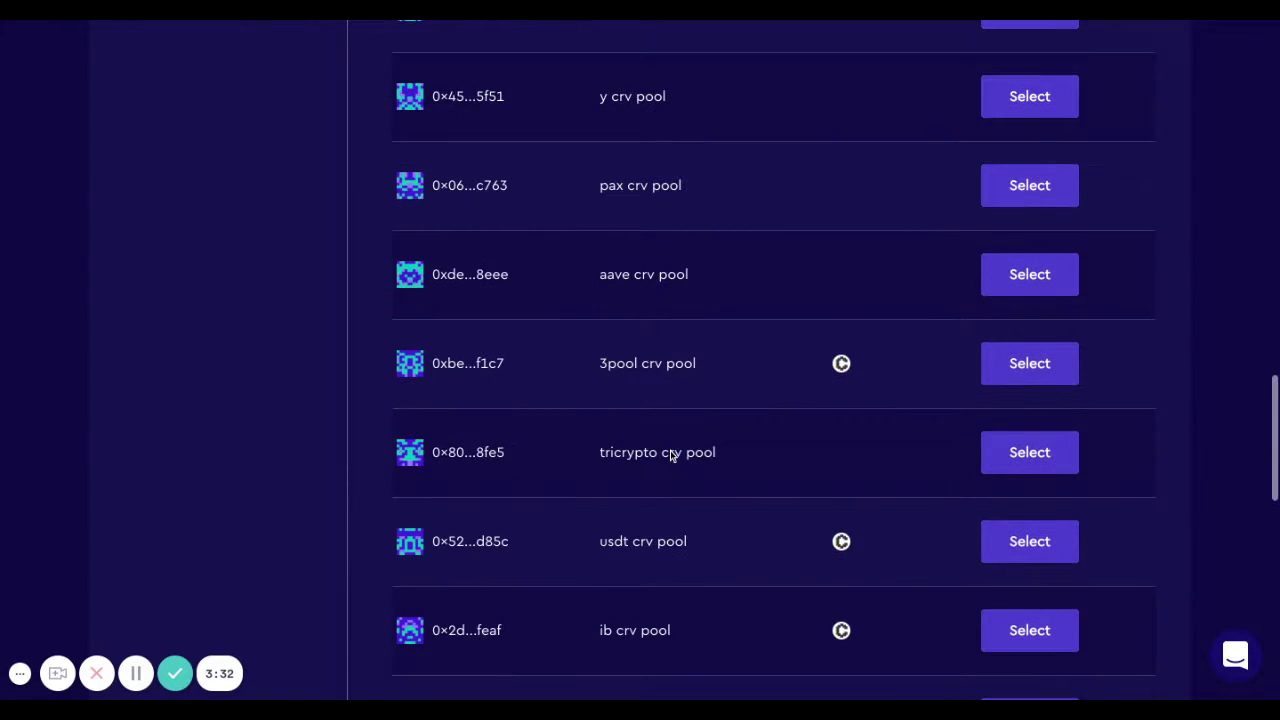
left_click(982, 450)
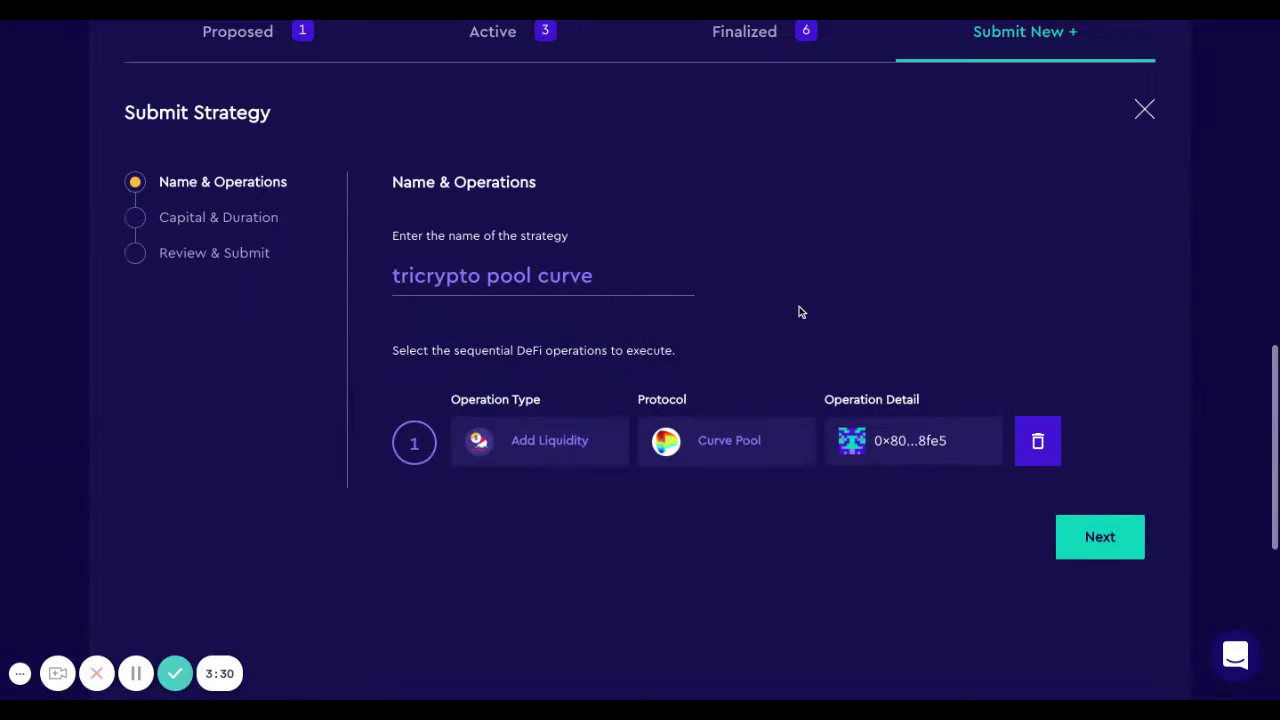
Step: Reveal the advanced capital options and set expected duration to 150 days
left_click(1099, 550)
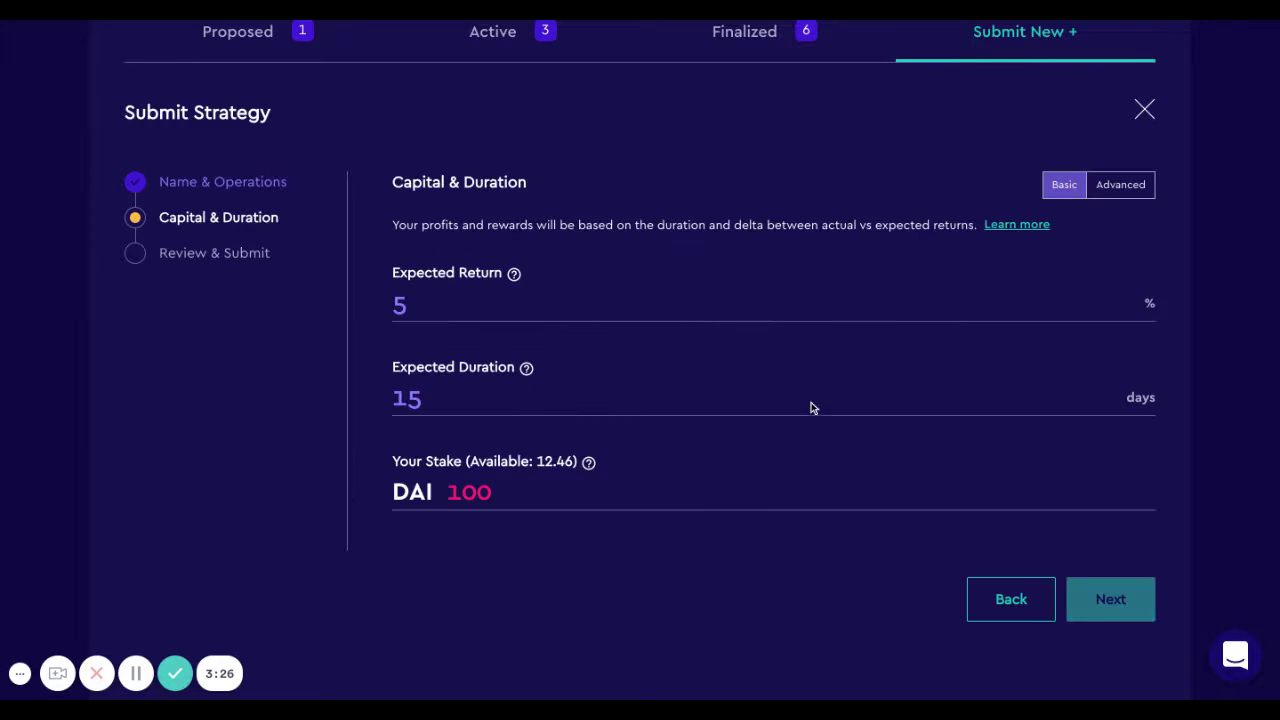
left_click(1098, 186)
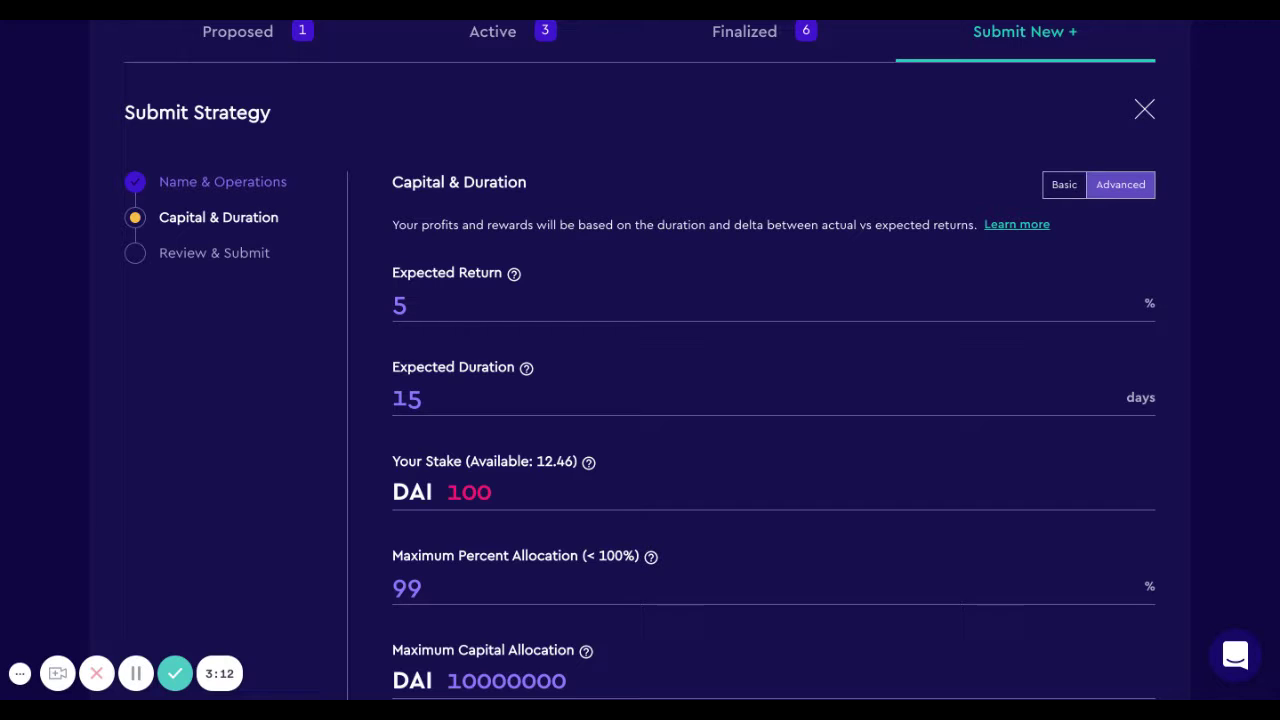
left_click(434, 405)
type("0")
Step: Set expected return to 4% and the stake to 12 DAI
left_click(424, 295)
key("BackSpace")
type("4")
left_click(487, 492)
key("BackSpace")
key("BackSpace")
type("2")
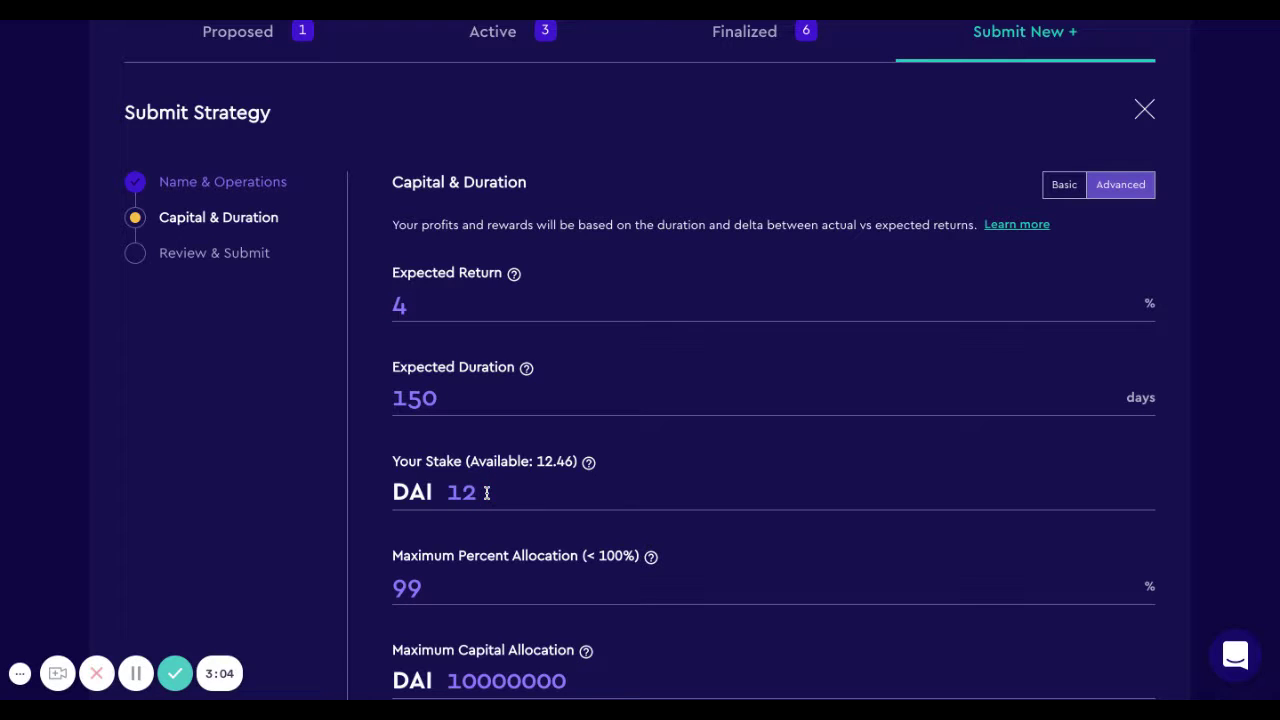
Step: Set the maximum capital allocation to 1,000,000 DAI
scroll(544, 500, "down", 2)
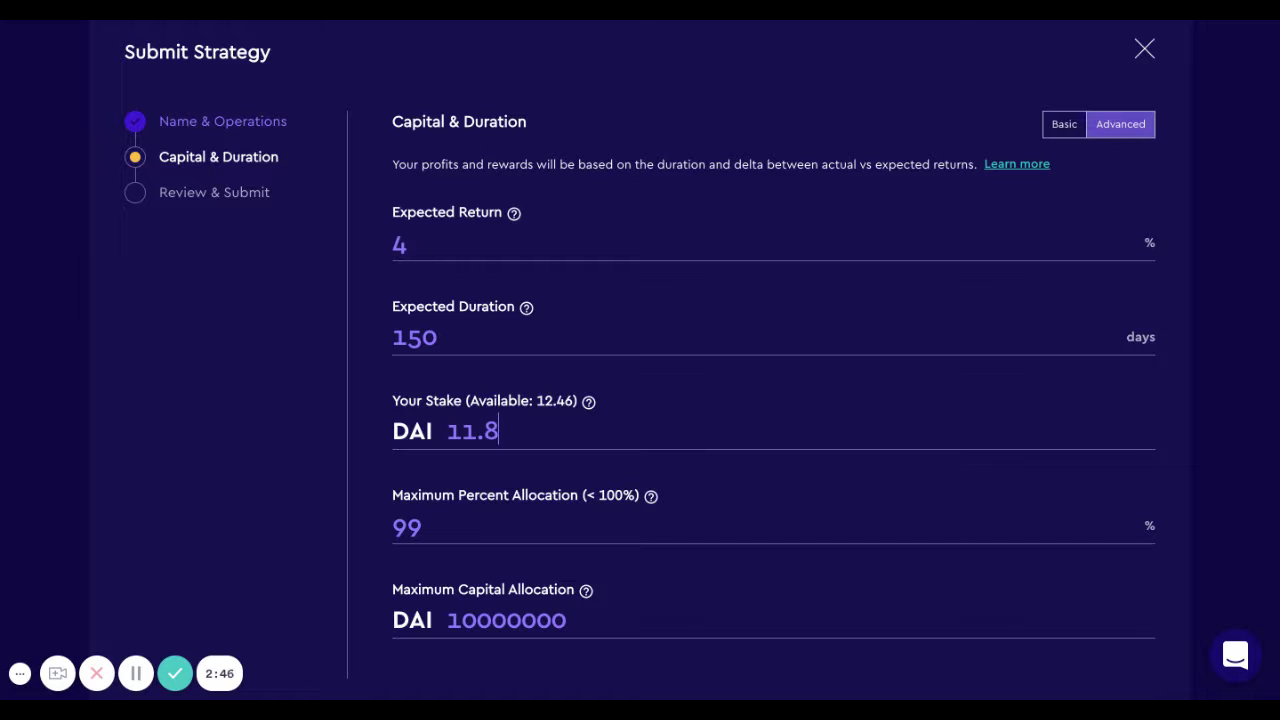
scroll(650, 520, "down", 2)
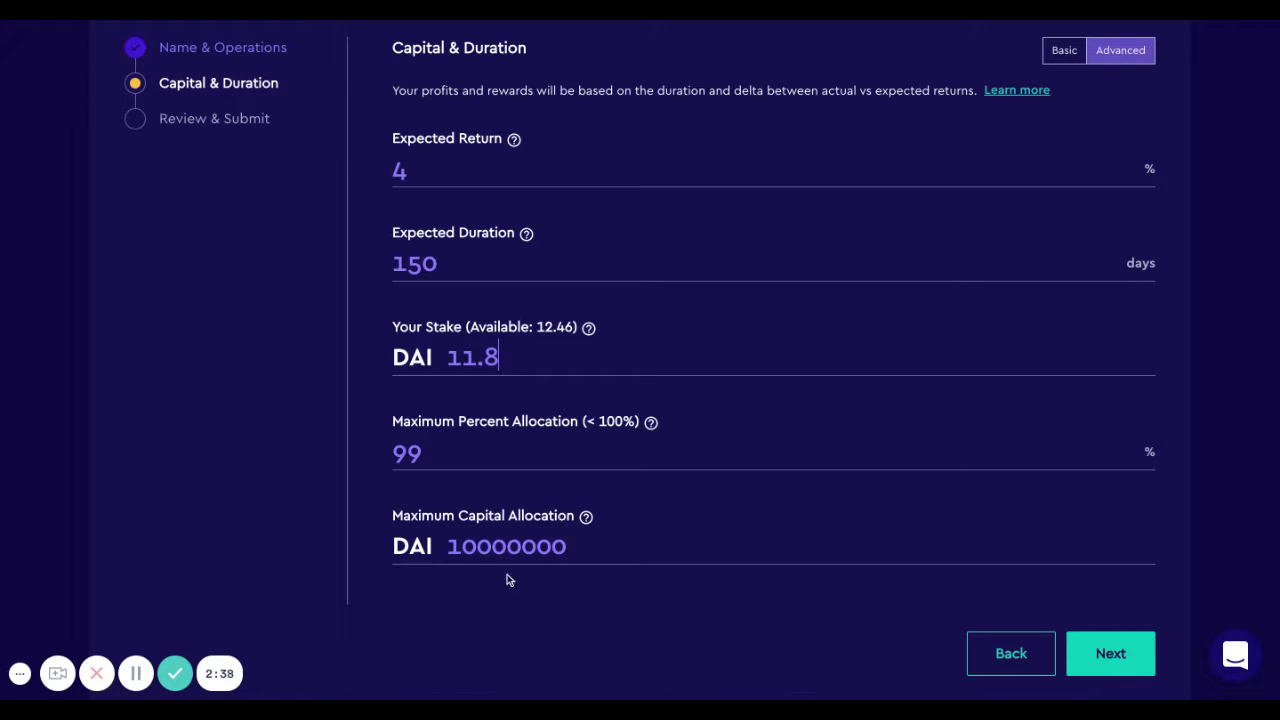
left_click(480, 550)
key("BackSpace")
left_click(504, 550)
key("BackSpace")
type("0")
left_click(458, 445)
Step: Review the summary: Add Liquidity on Curve Pool, 4% return over 150 days
left_click(1106, 655)
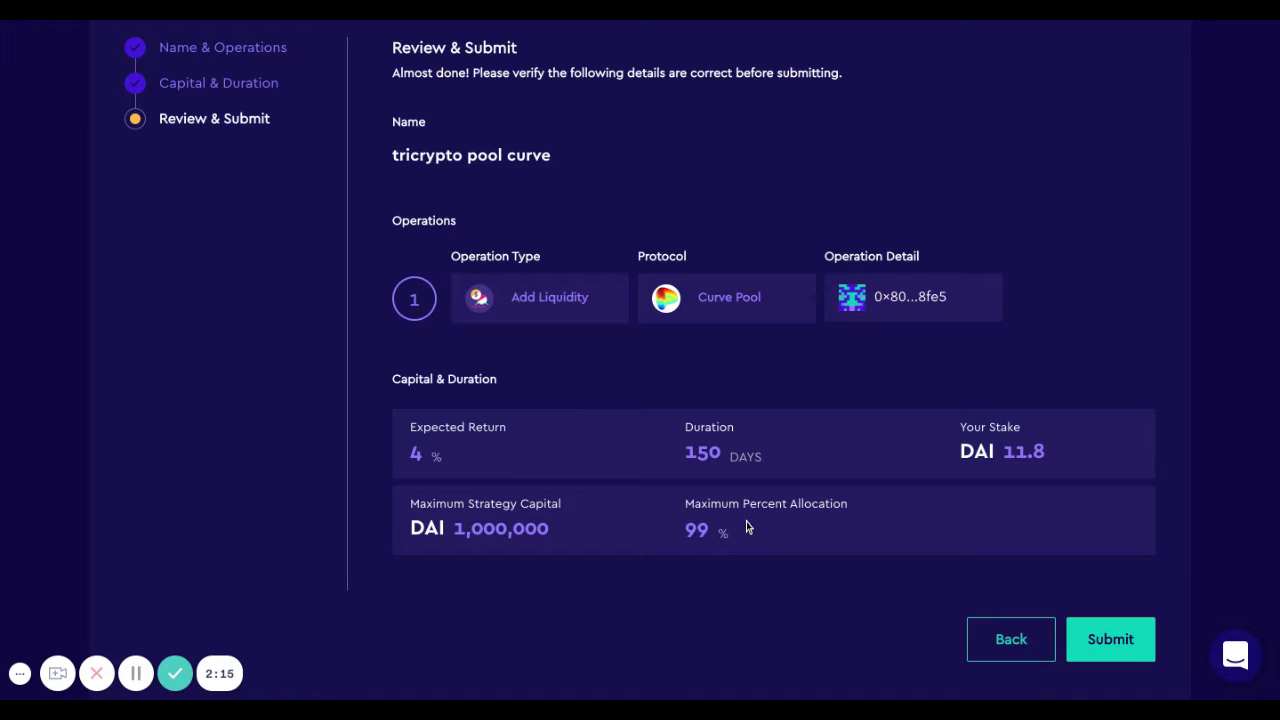
scroll(746, 527, "up", 2)
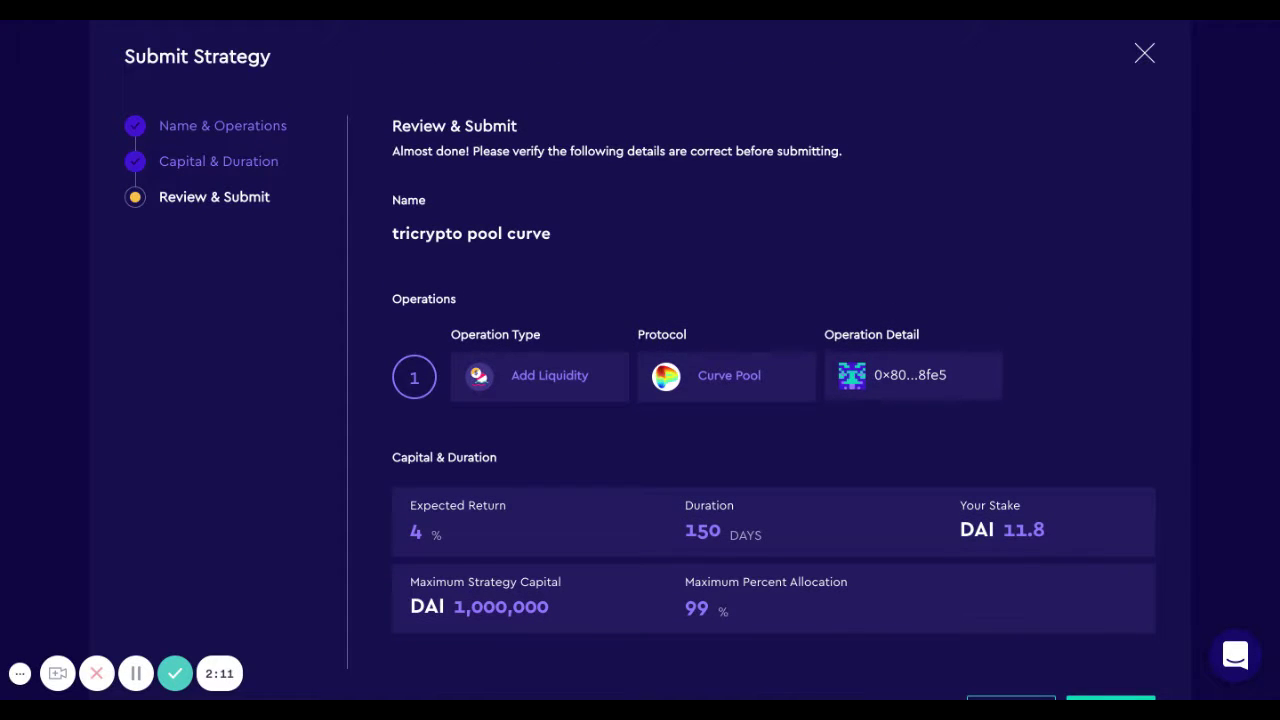
scroll(702, 359, "down", 1)
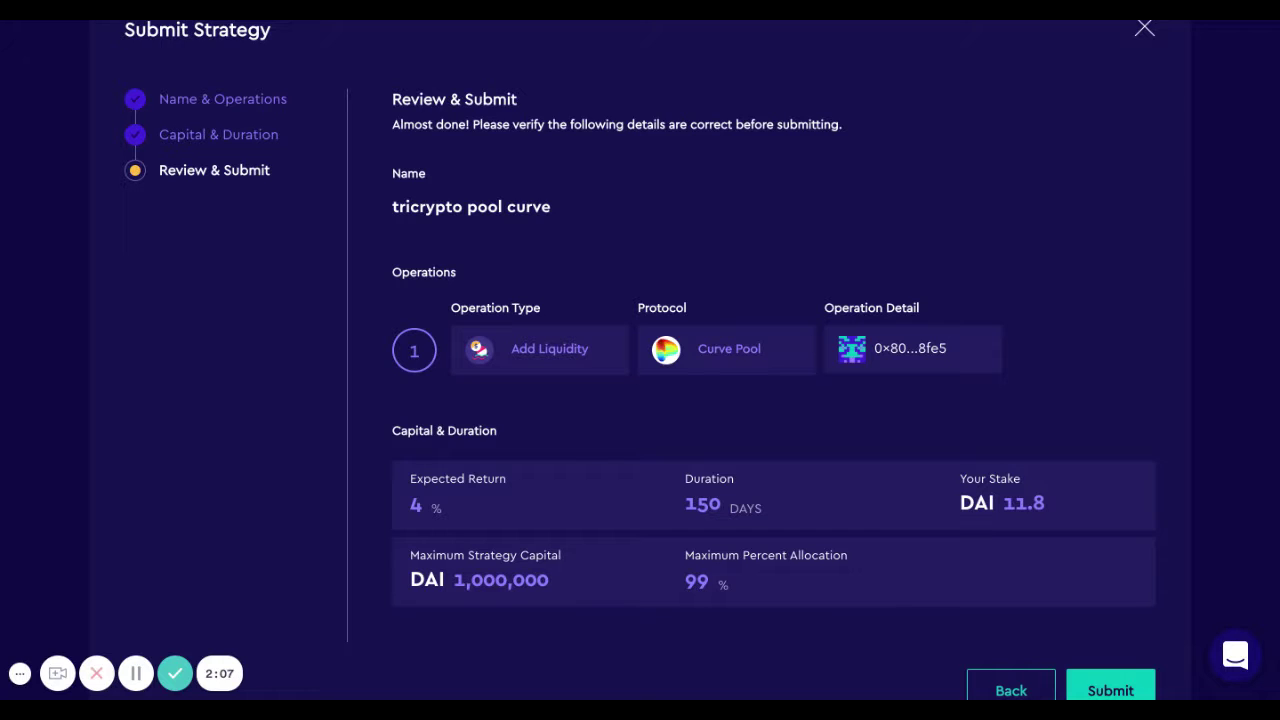
scroll(702, 359, "down", 2)
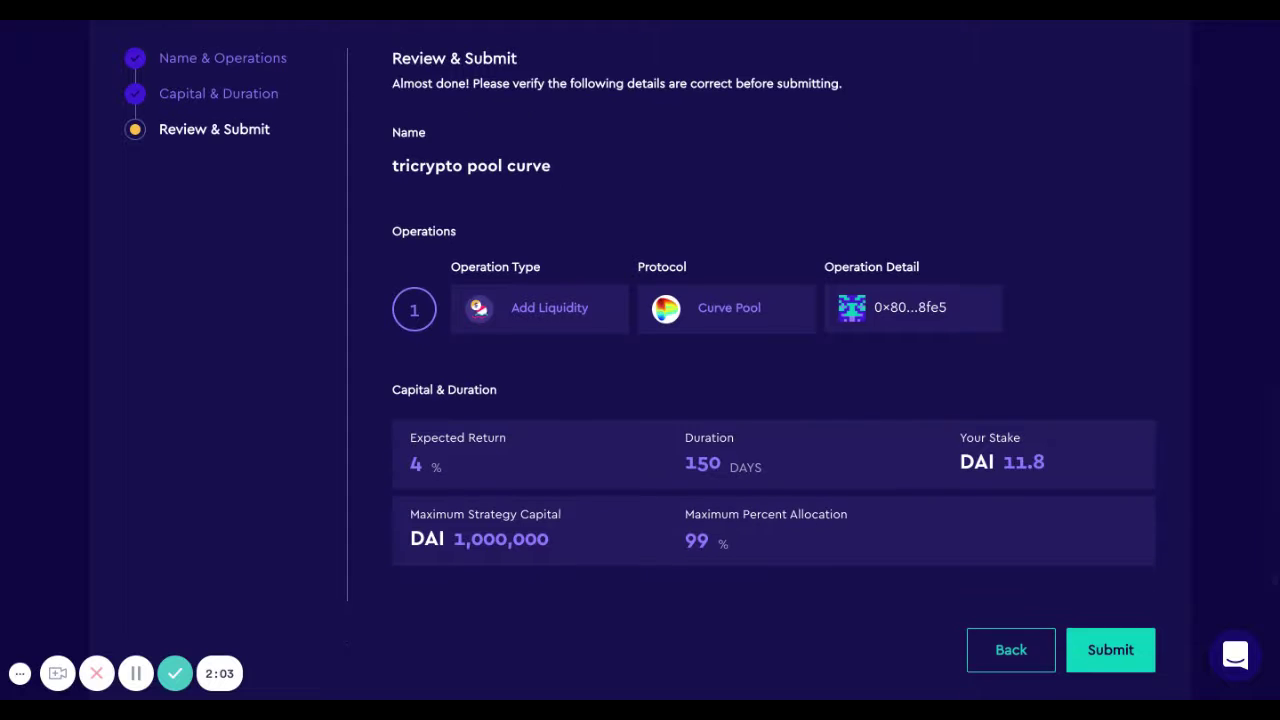